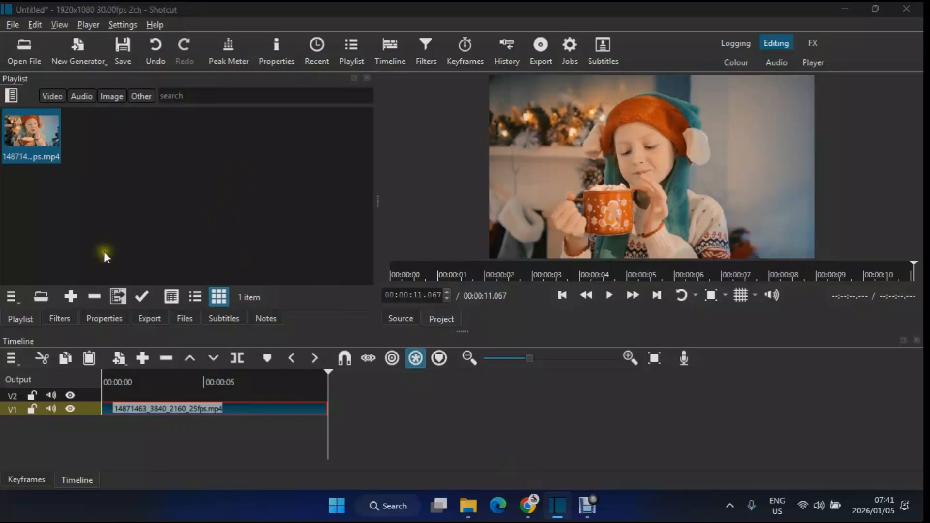
Add a Mask: Simple Shape filter to the clip on track V1
{"action": "left_click", "coordinate": [60, 319]}
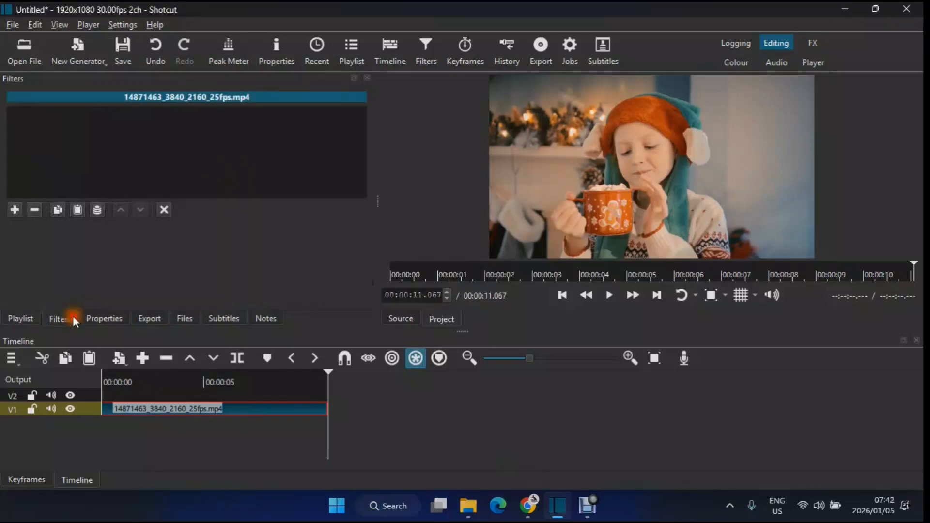
{"action": "left_click", "coordinate": [16, 211]}
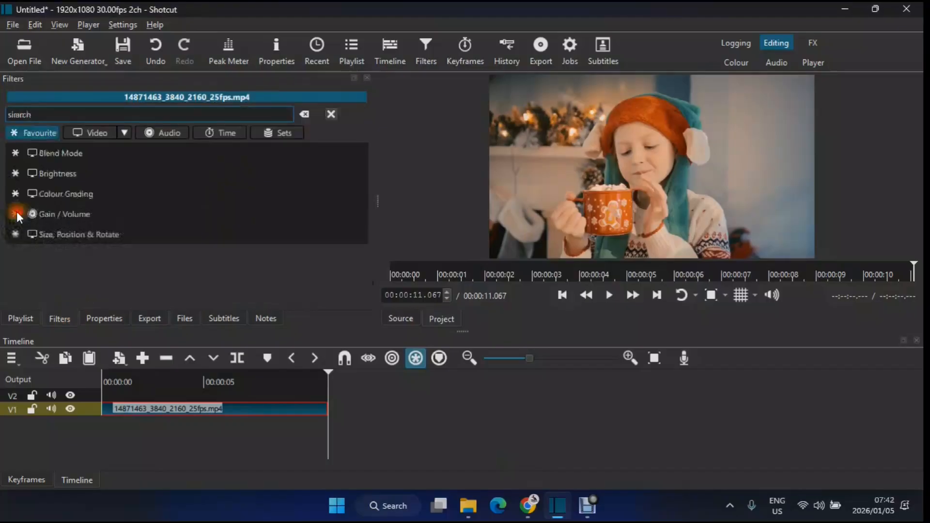
{"action": "type", "text": "si"}
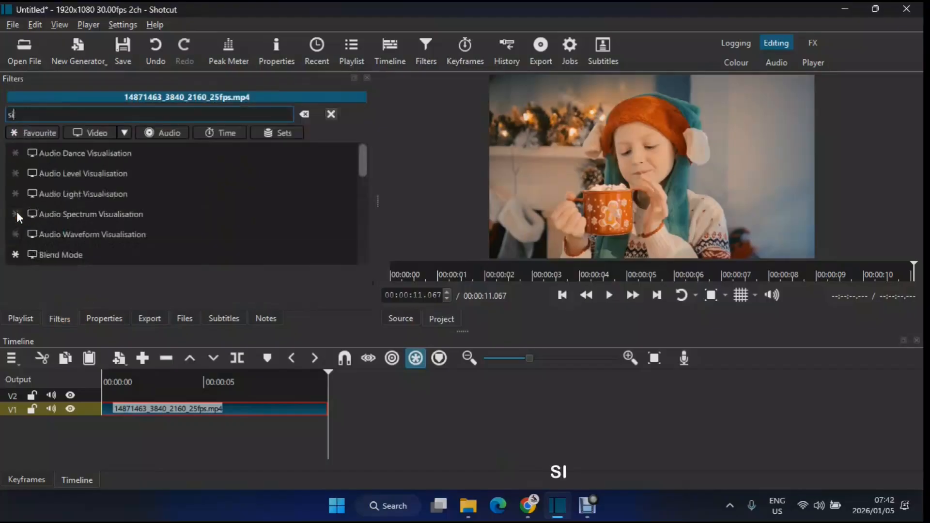
{"action": "type", "text": "mple"}
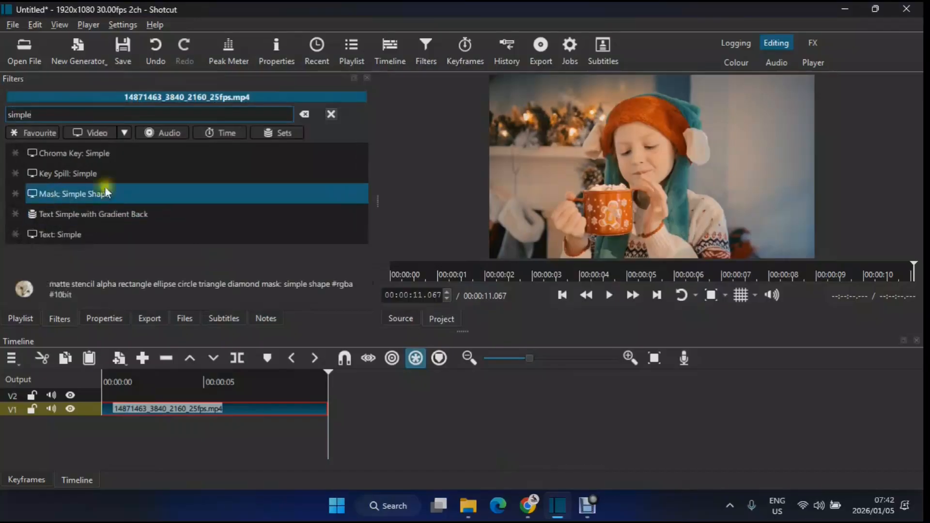
{"action": "left_click", "coordinate": [63, 197]}
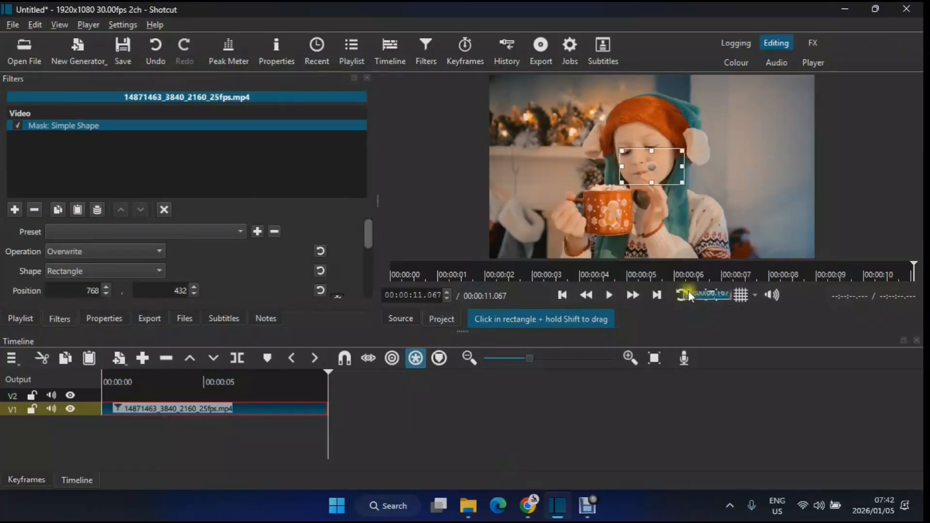
Show the preview grid and stretch the rectangle mask to cover the entire video frame
{"action": "left_click", "coordinate": [749, 296]}
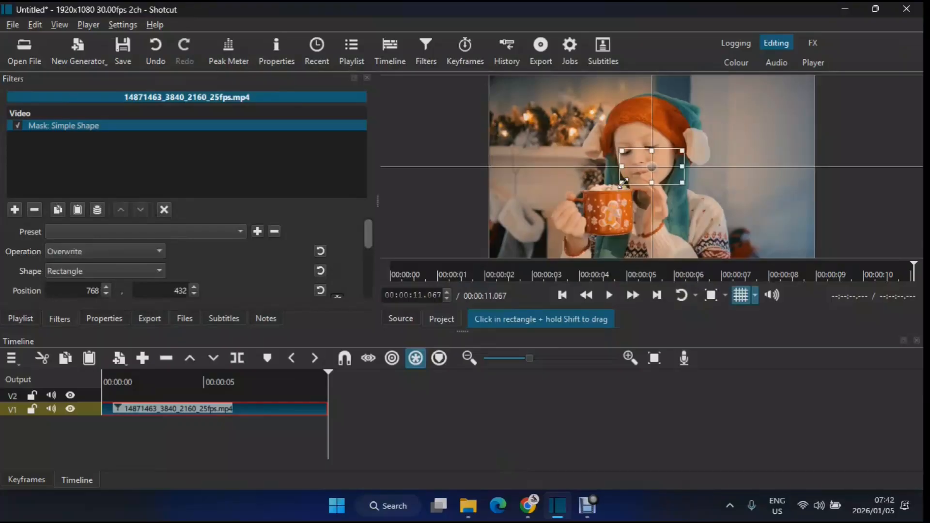
{"action": "left_click_drag", "start_coordinate": [623, 183], "coordinate": [484, 261]}
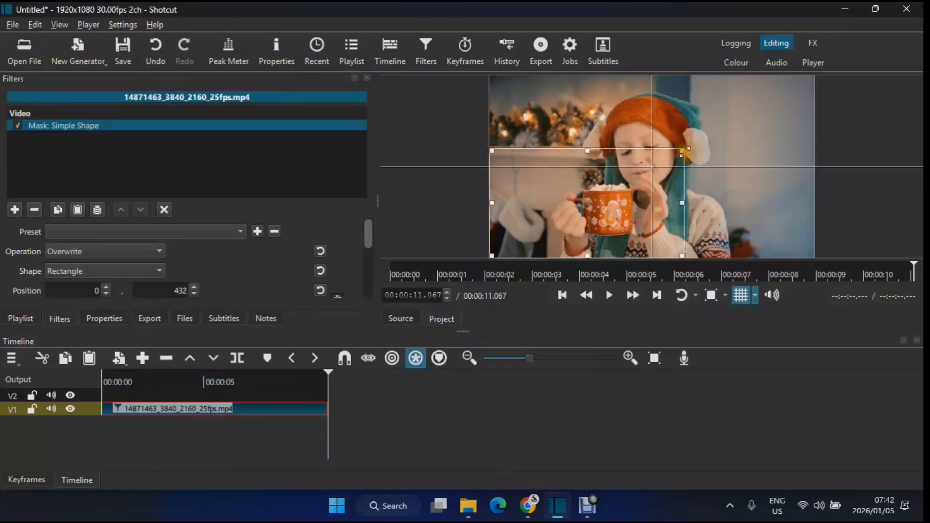
{"action": "left_click_drag", "start_coordinate": [684, 152], "coordinate": [813, 77]}
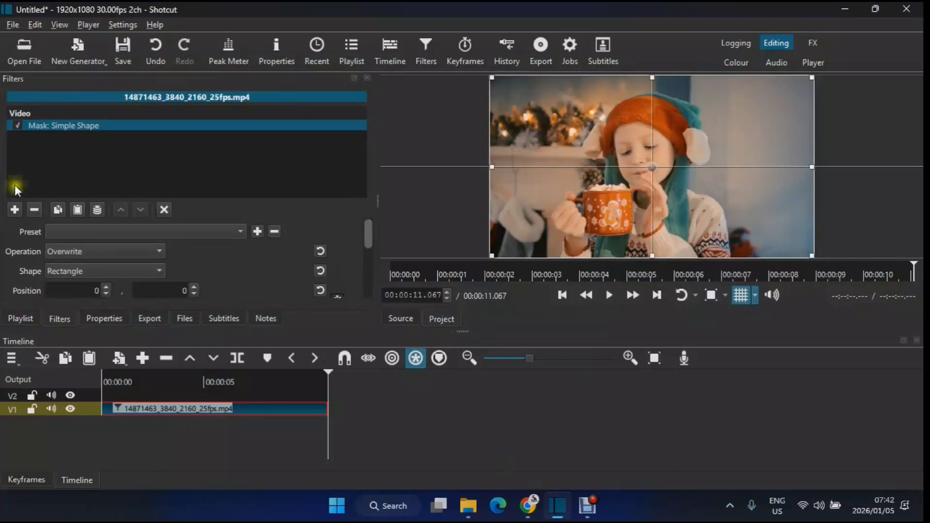
Add an Opacity filter to the clip after the simple shape mask
{"action": "left_click", "coordinate": [16, 211]}
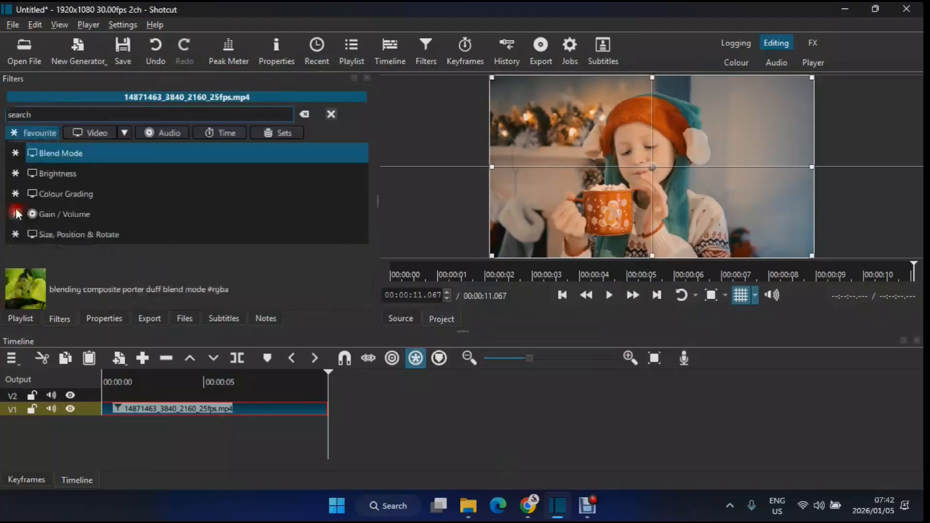
{"action": "type", "text": "city"}
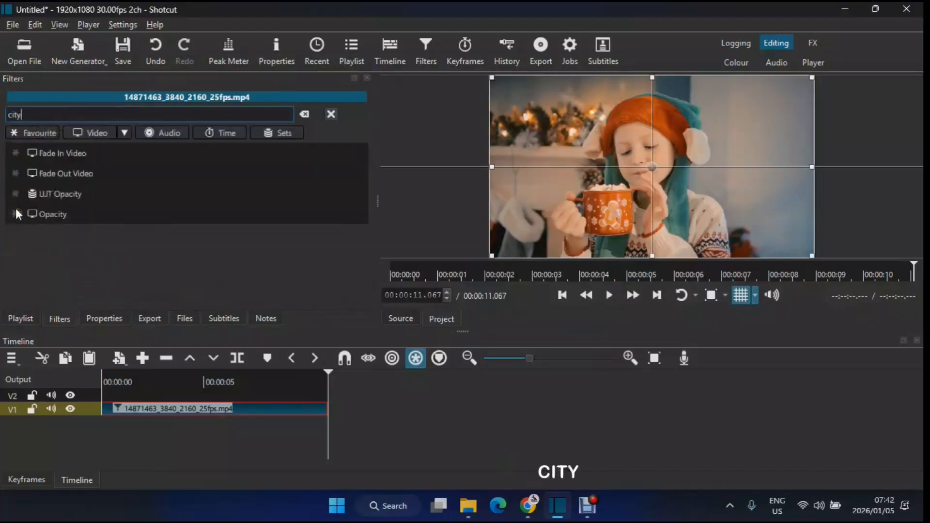
{"action": "left_click", "coordinate": [54, 213]}
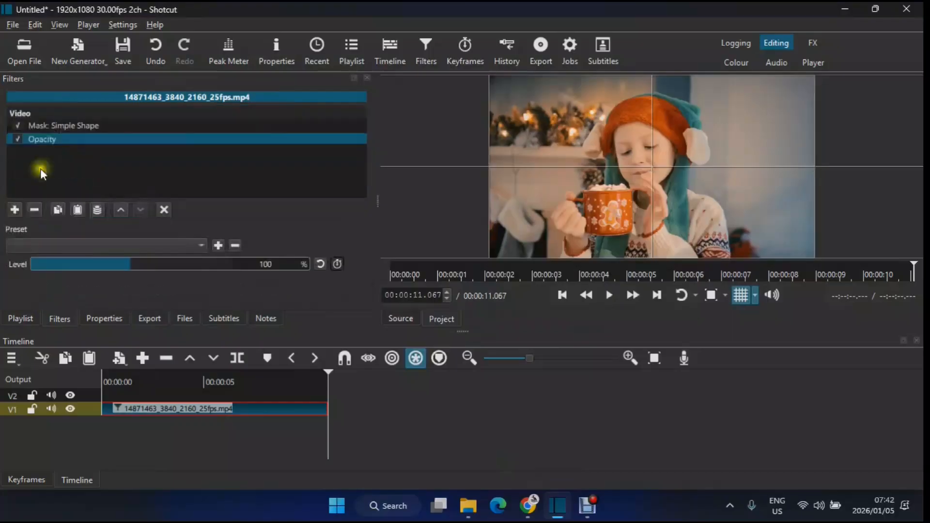
Add a LUT (3D) filter to the clip and load Italy.cube from the LUT Pack folder
{"action": "left_click", "coordinate": [17, 209]}
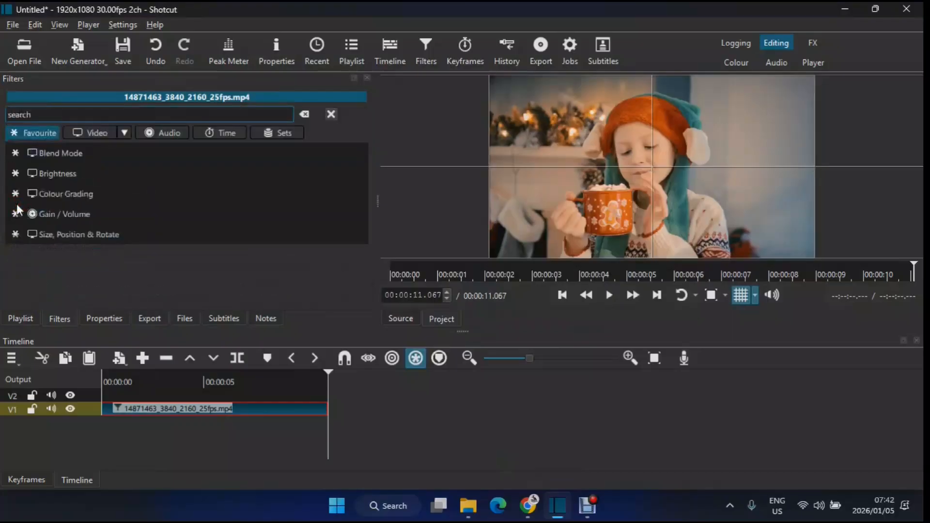
{"action": "type", "text": "lut"}
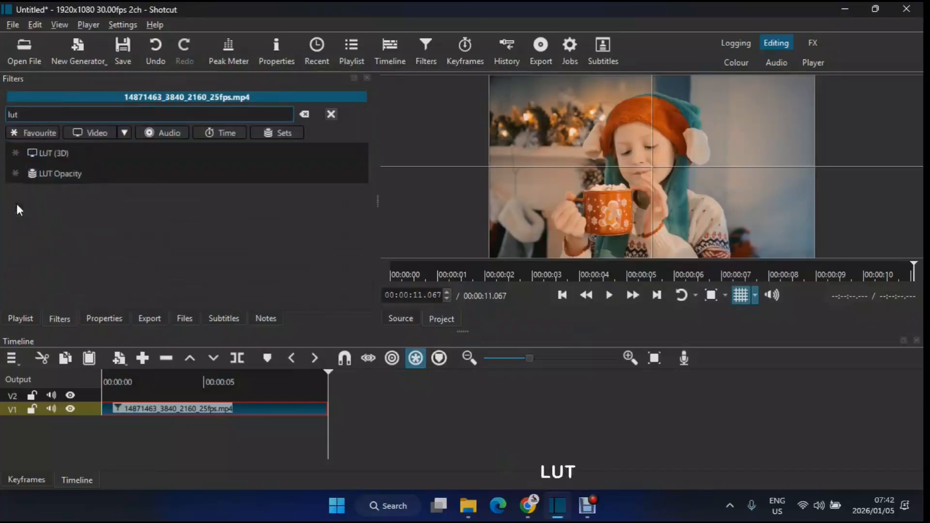
{"action": "left_click", "coordinate": [45, 152]}
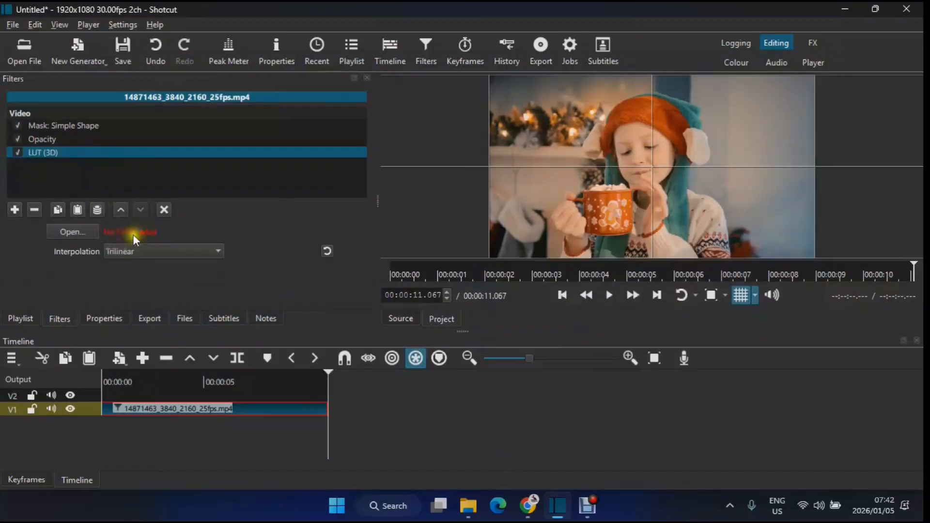
{"action": "left_click", "coordinate": [69, 231]}
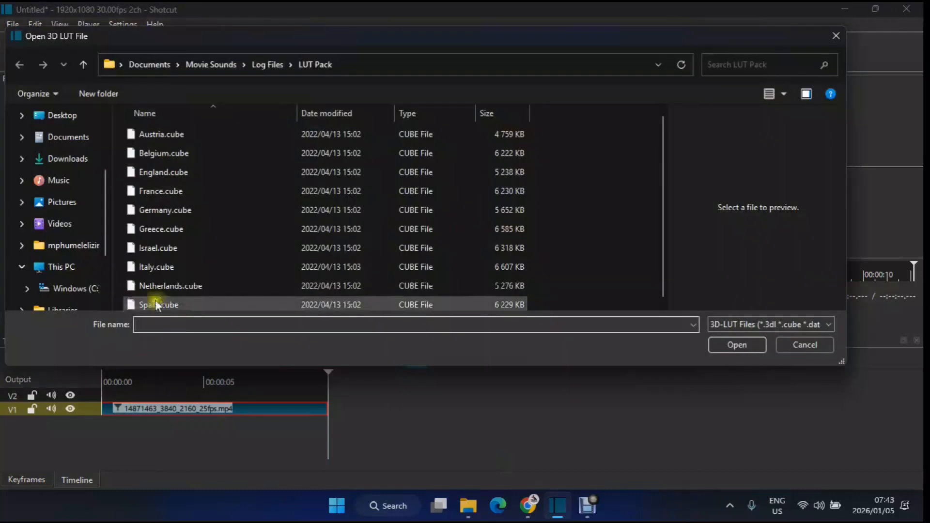
{"action": "left_click", "coordinate": [182, 305]}
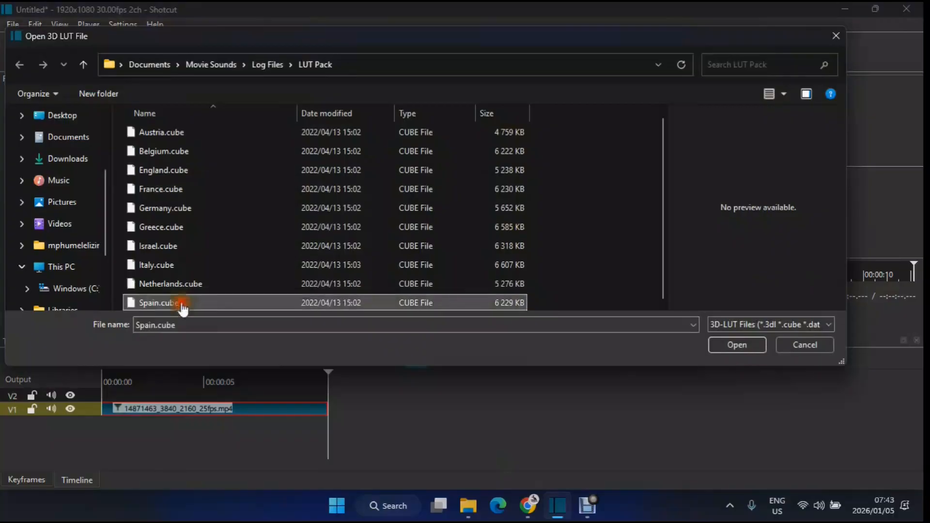
{"action": "left_click", "coordinate": [172, 233]}
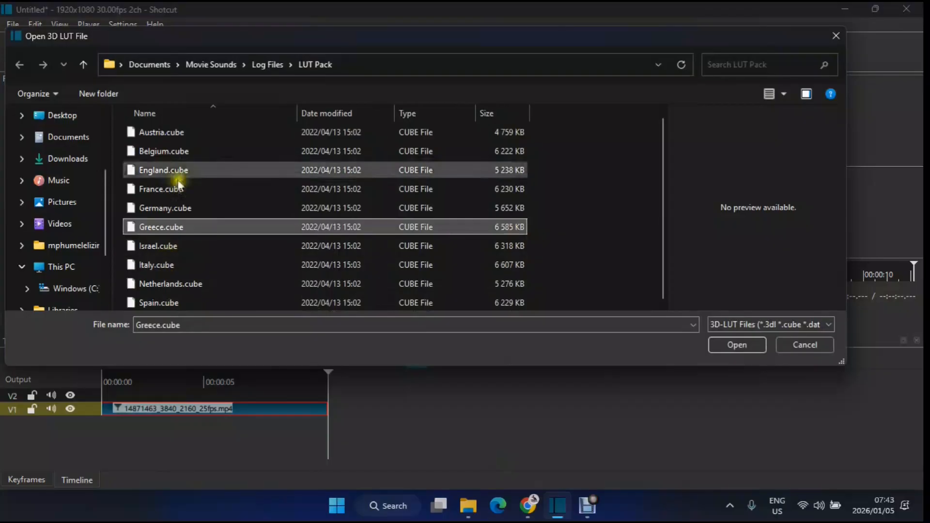
{"action": "left_click", "coordinate": [177, 264]}
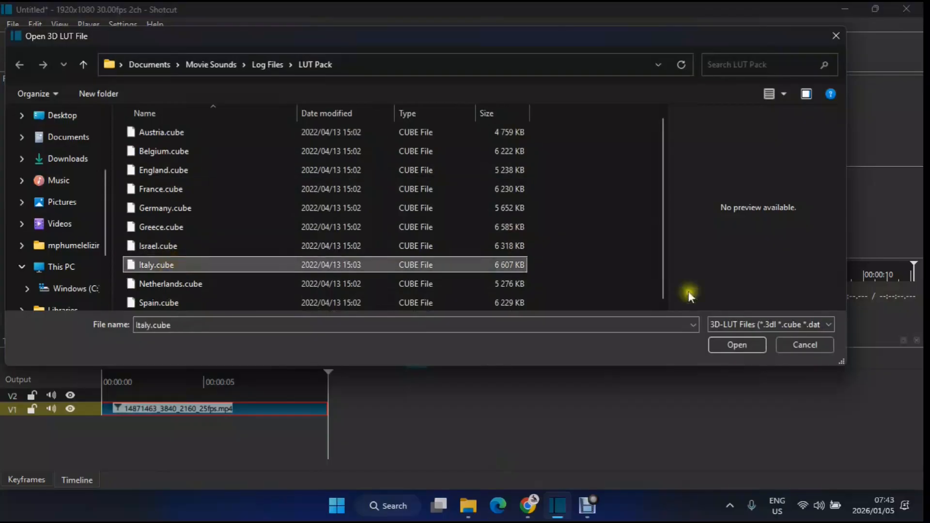
{"action": "left_click", "coordinate": [729, 346]}
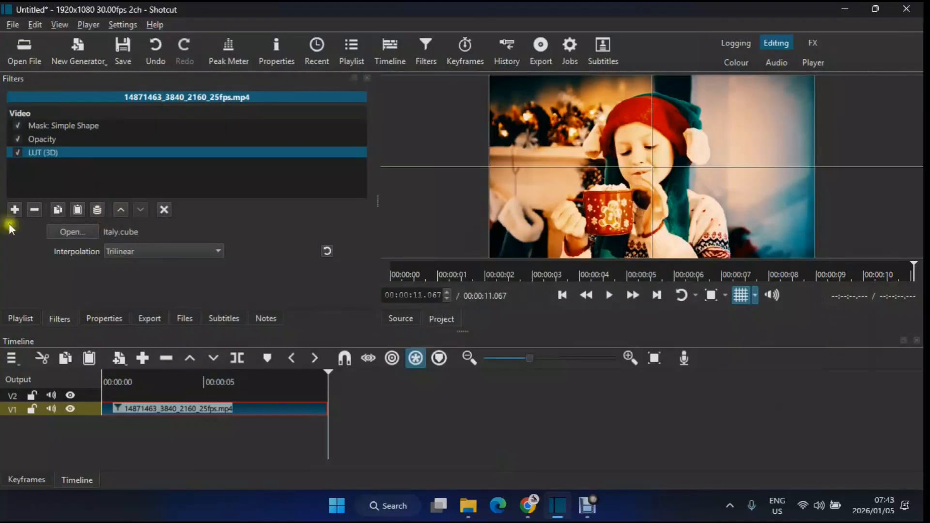
Add a Mask: Apply filter to the clip after the LUT (3D) filter
{"action": "left_click", "coordinate": [15, 209]}
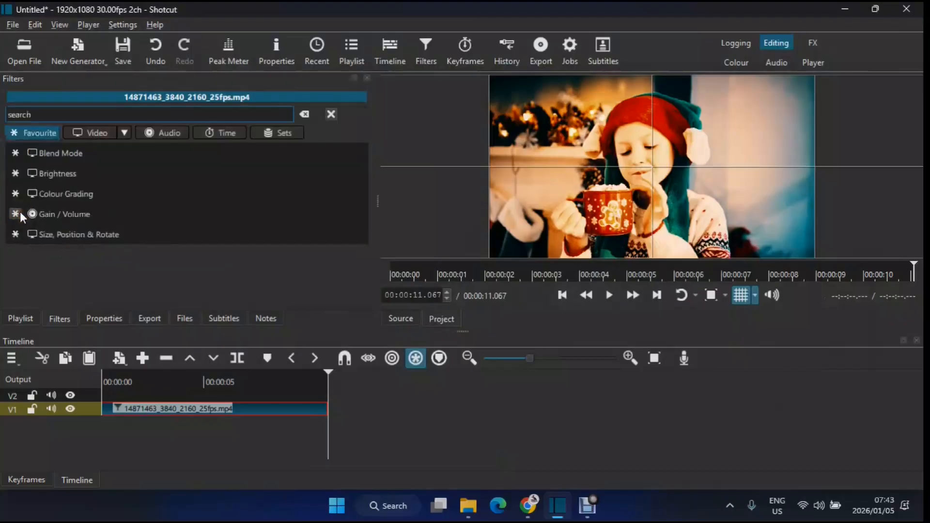
{"action": "type", "text": "a"}
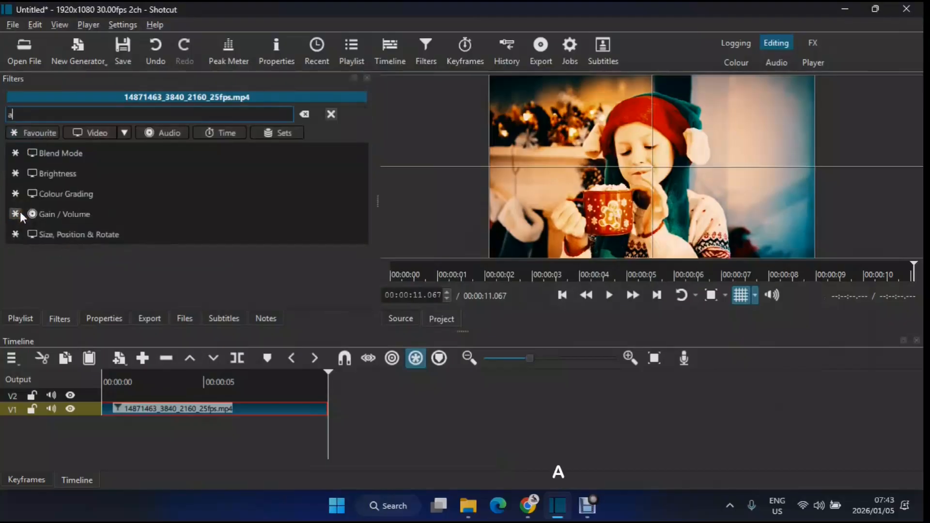
{"action": "type", "text": "pp"}
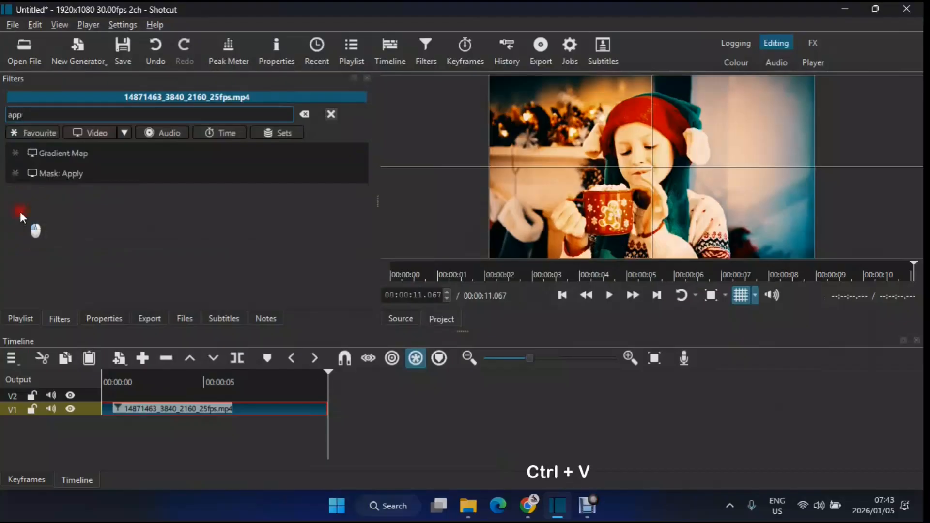
{"action": "type", "text": "ly"}
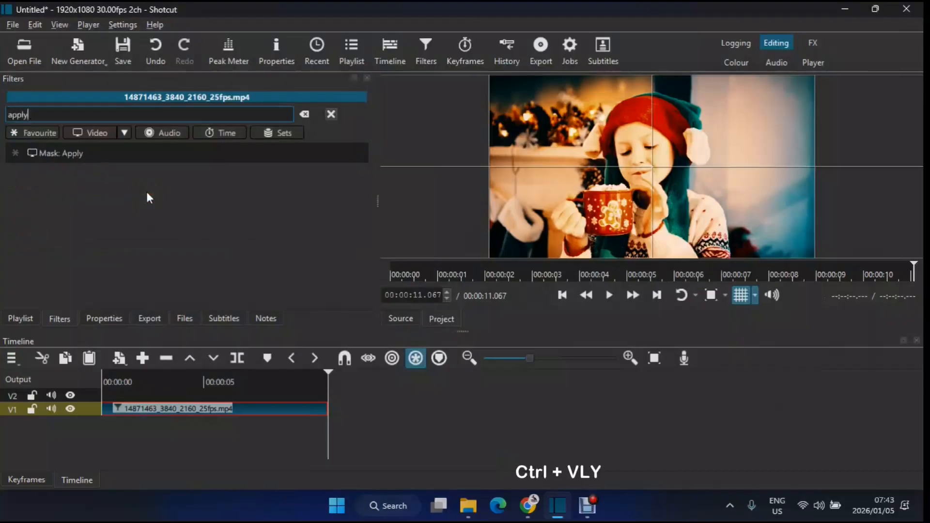
{"action": "left_click", "coordinate": [104, 156]}
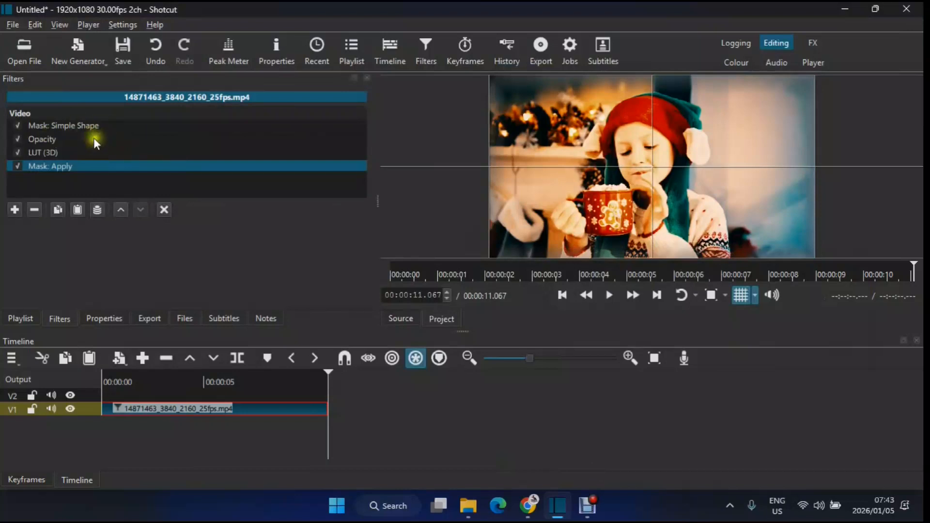
Hide the preview grid and switch the LUT (3D) filter off and on again to compare the look
{"action": "left_click", "coordinate": [772, 177]}
{"action": "left_click", "coordinate": [743, 297]}
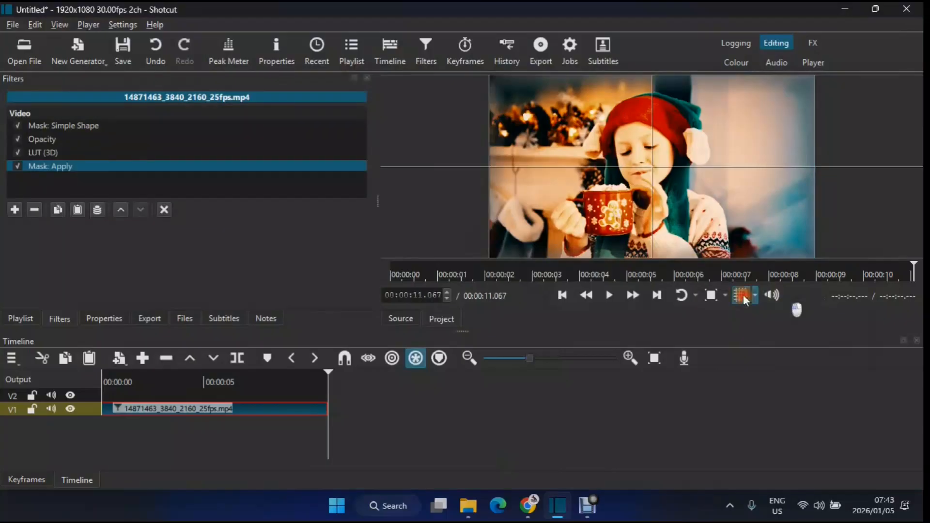
{"action": "left_click", "coordinate": [19, 153]}
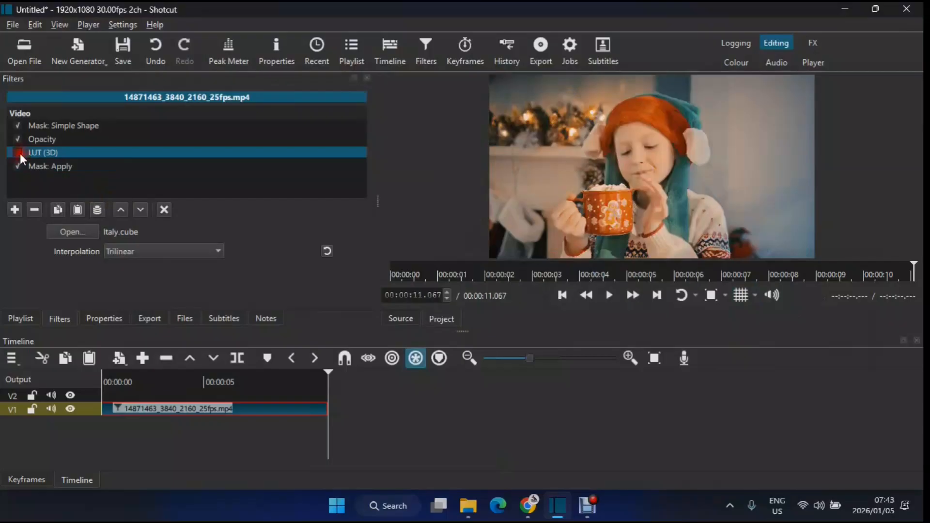
{"action": "left_click", "coordinate": [19, 154]}
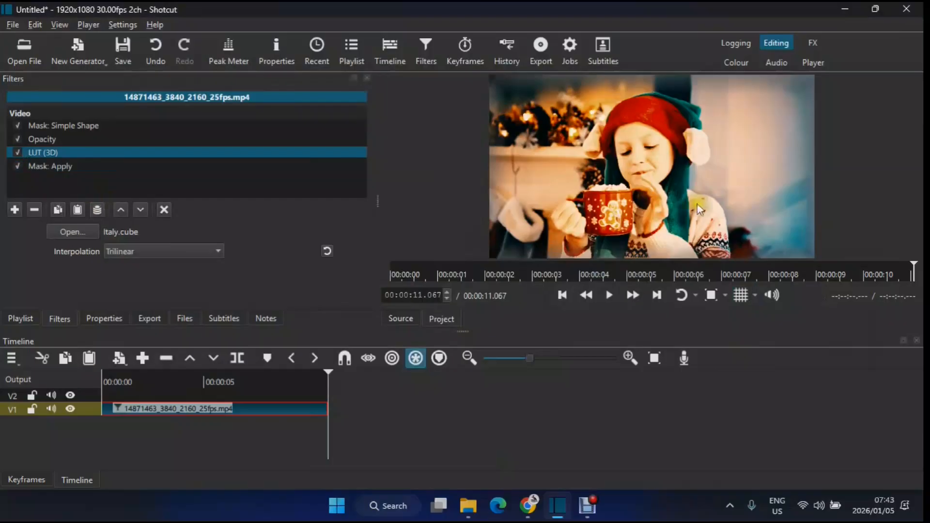
Lower the Opacity filter's level to reduce the strength of the LUT on the clip
{"action": "left_click", "coordinate": [37, 141]}
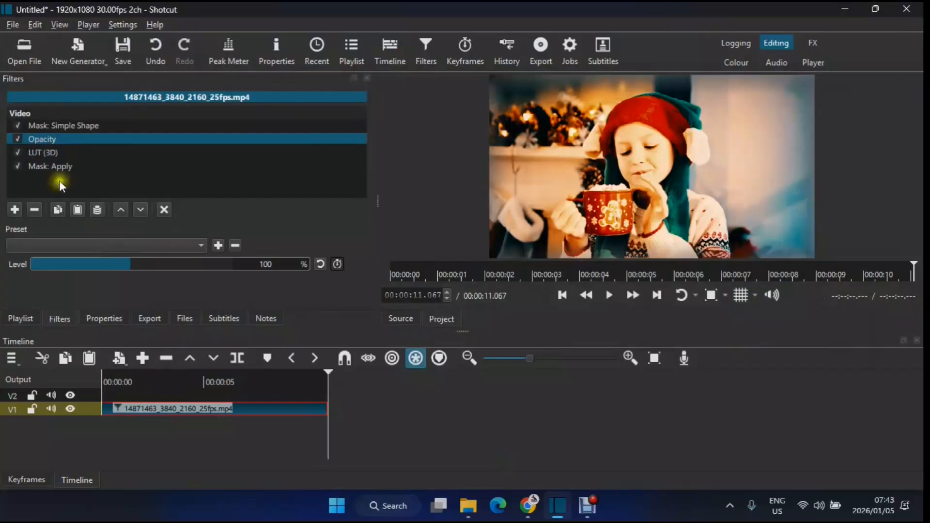
{"action": "left_click", "coordinate": [266, 263]}
{"action": "left_click_drag", "start_coordinate": [267, 263], "coordinate": [263, 262]}
{"action": "type", "text": "6"}
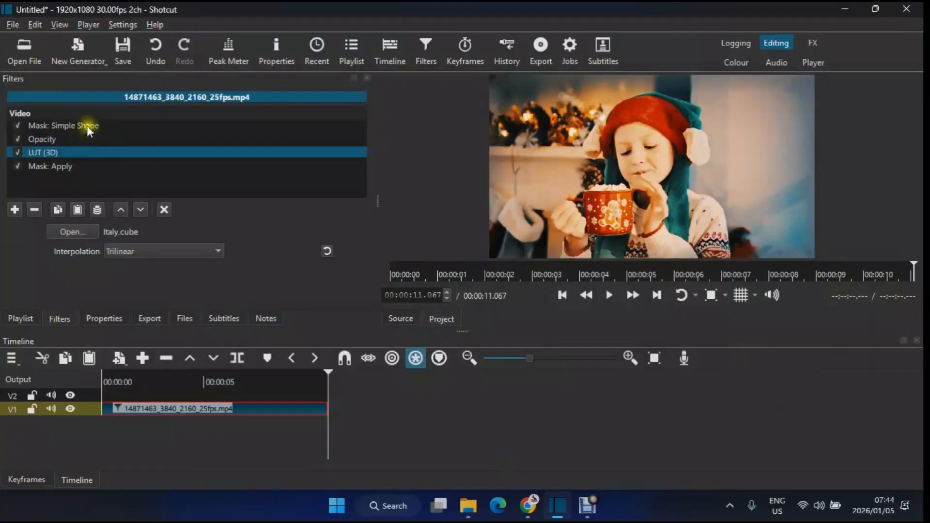
Narrow the simple shape mask to about the left half of the frame for a comparison and stretch it back to full width
{"action": "left_click", "coordinate": [87, 126]}
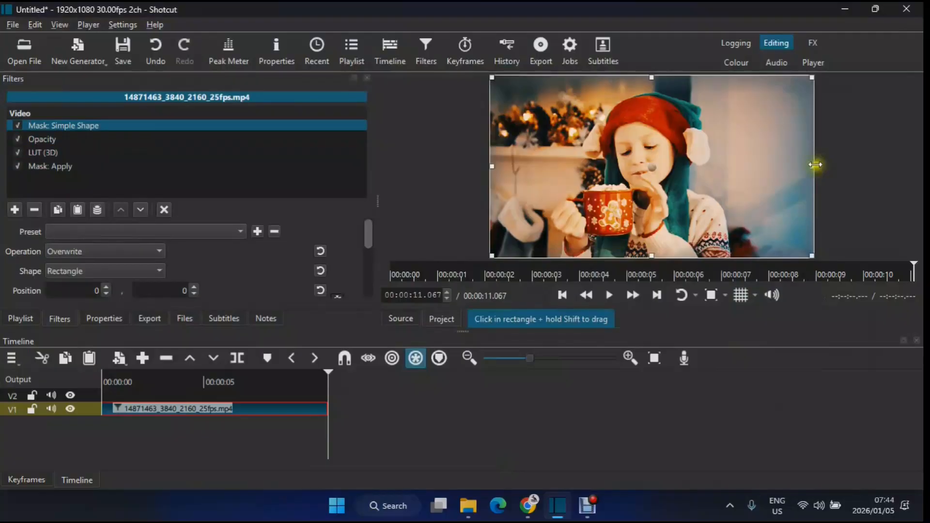
{"action": "left_click", "coordinate": [745, 296]}
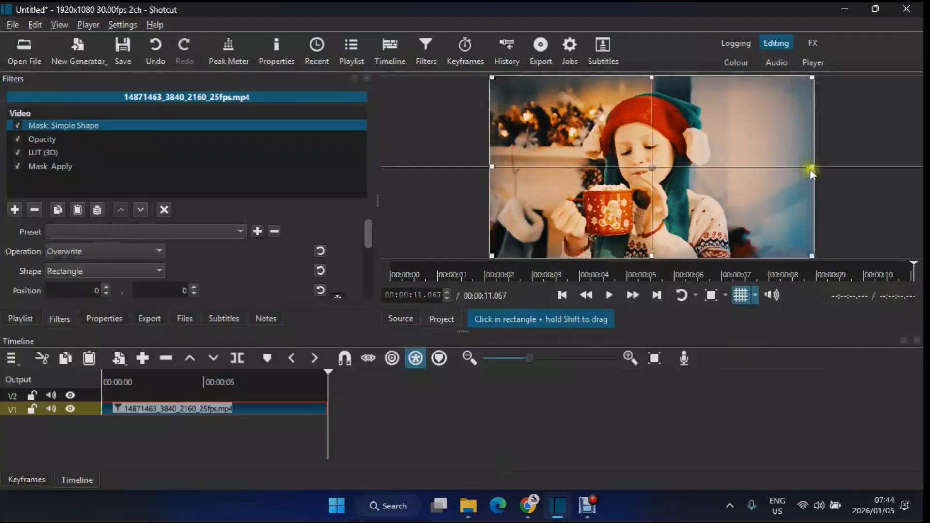
{"action": "left_click_drag", "start_coordinate": [812, 168], "coordinate": [630, 170]}
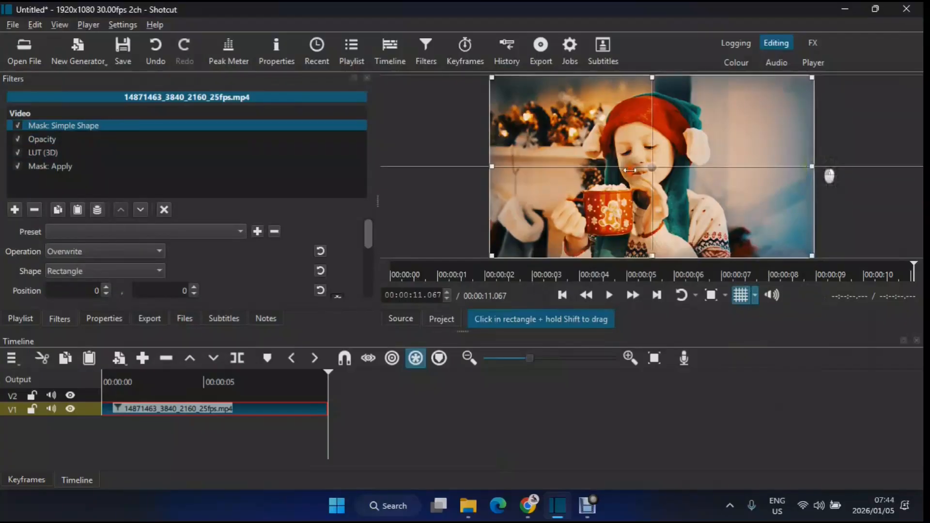
{"action": "left_click_drag", "start_coordinate": [630, 170], "coordinate": [656, 151]}
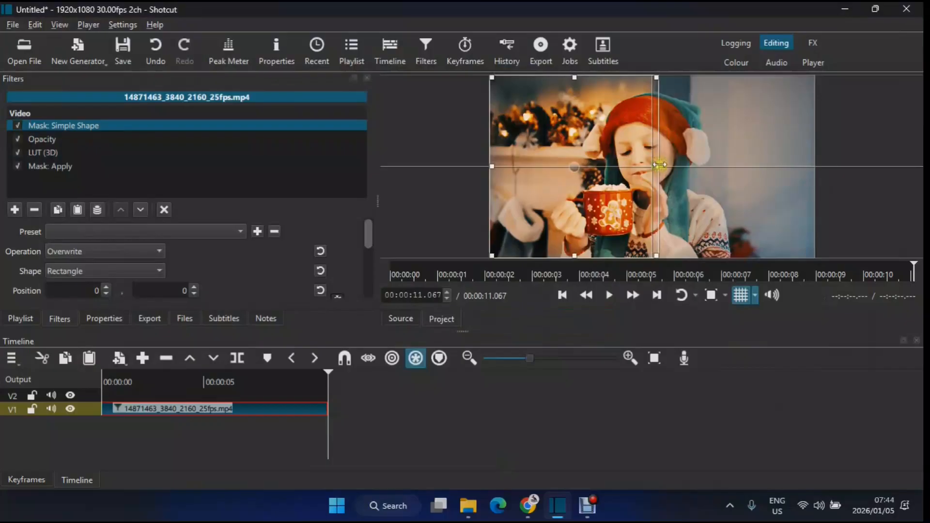
{"action": "left_click_drag", "start_coordinate": [659, 165], "coordinate": [812, 166]}
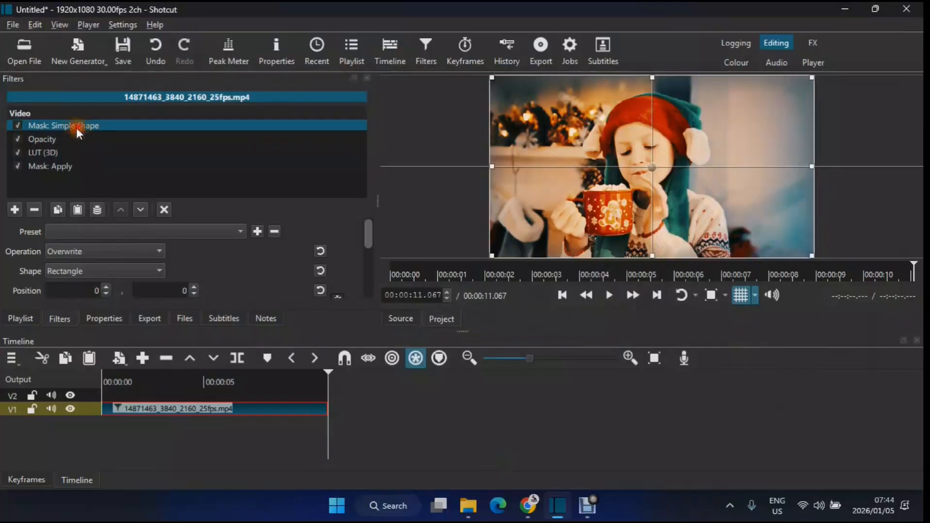